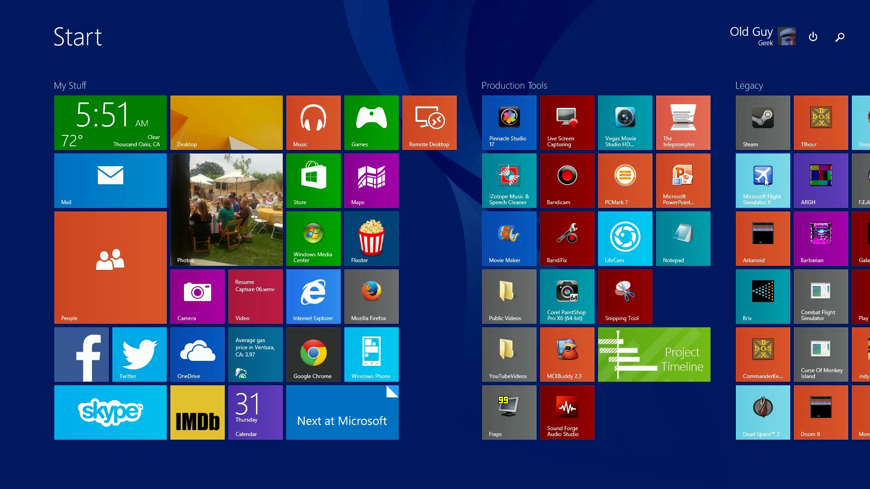
# Start Microsoft Flight Simulator X and rotate the outside view around the biplane parked on the runway
pyautogui.click(766, 182)
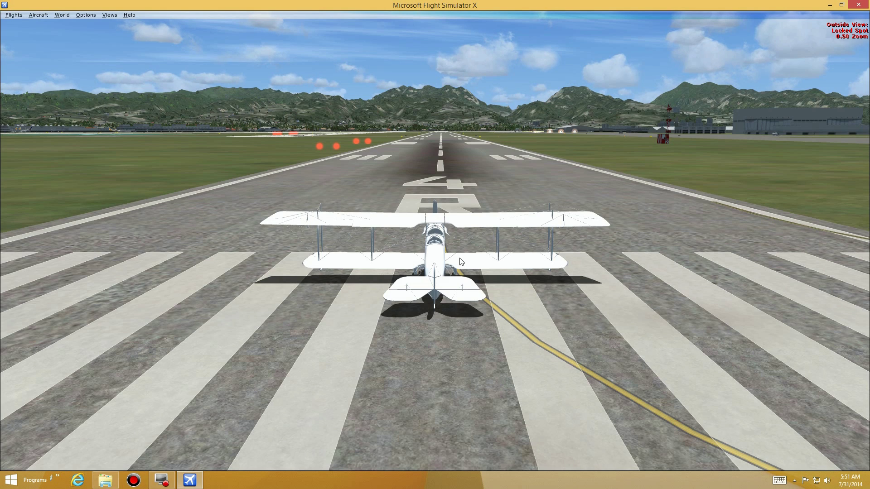
pyautogui.press('Num_Lock')
pyautogui.press('KP_4')
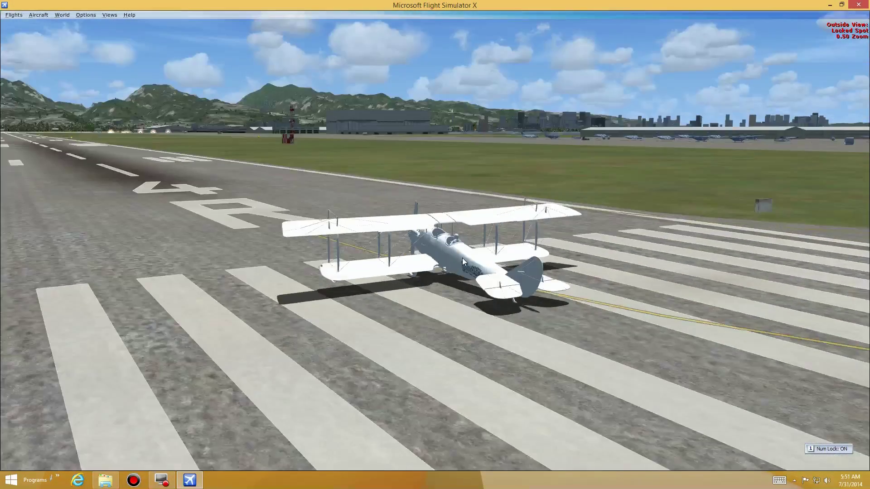
pyautogui.press('KP_4')
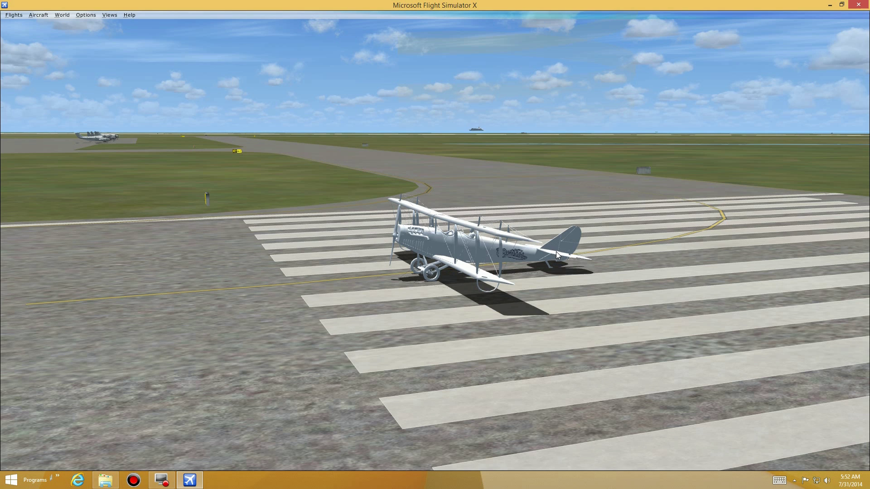
# Switch the current aircraft to the Ford Tri-Motor to inspect its textures
pyautogui.click(90, 15)
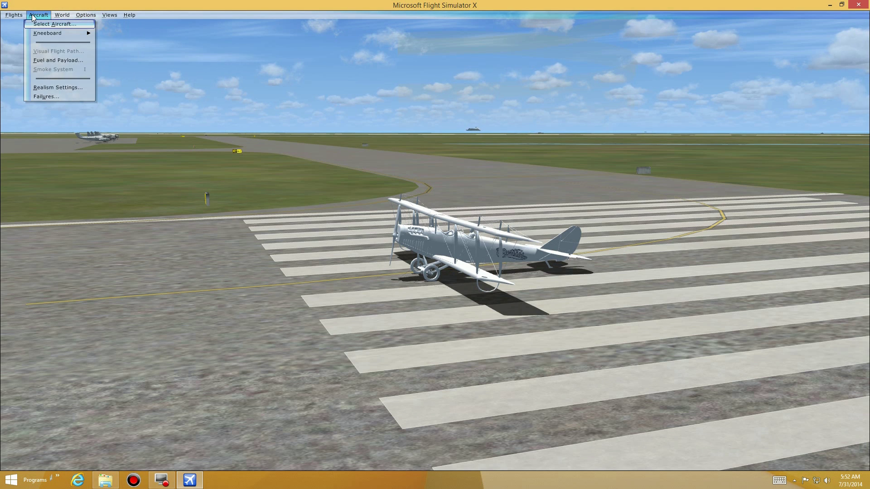
pyautogui.click(37, 25)
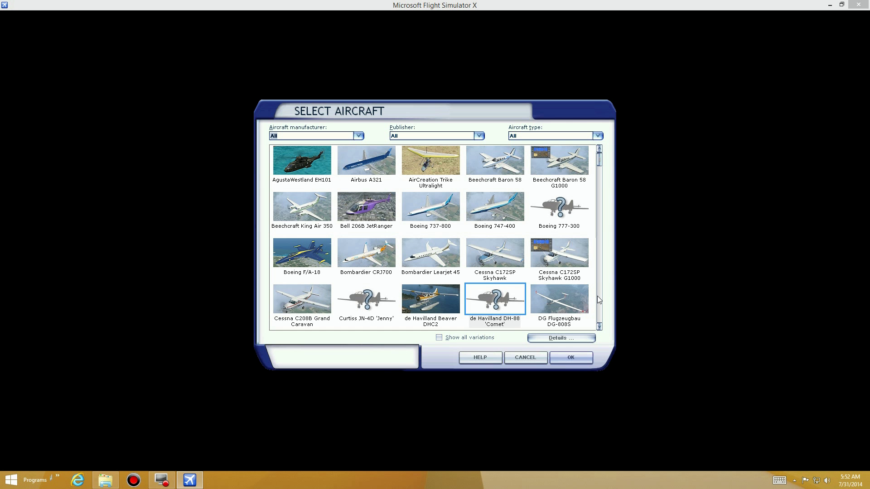
pyautogui.click(599, 326)
pyautogui.click(599, 326)
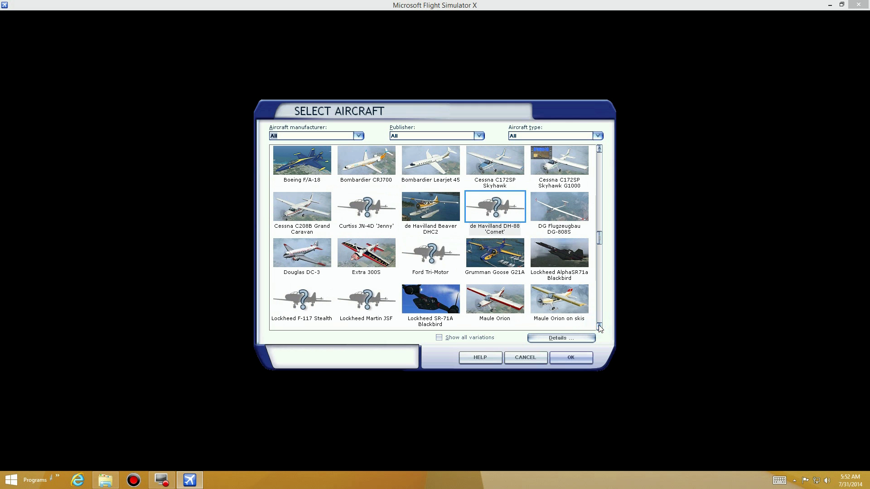
pyautogui.doubleClick(427, 257)
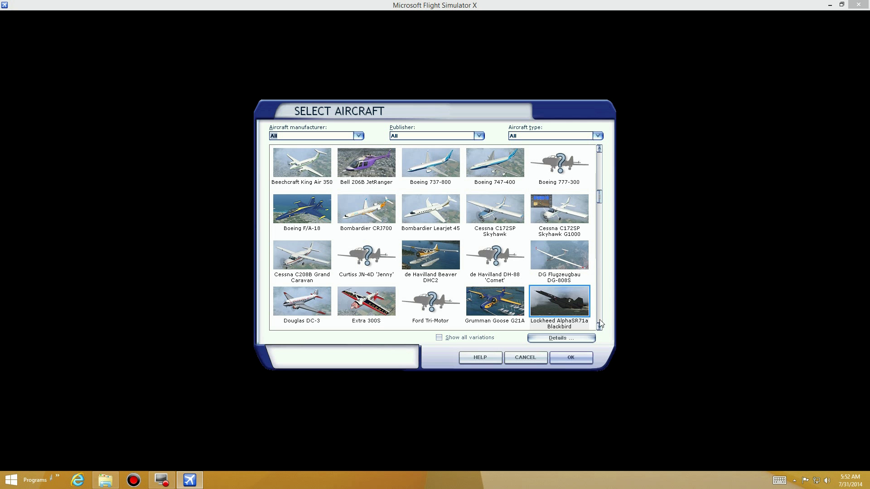
# Inspect the Lockheed SR-71A Blackbird and the Lockheed F-117 Stealth by loading each on the runway
pyautogui.click(600, 326)
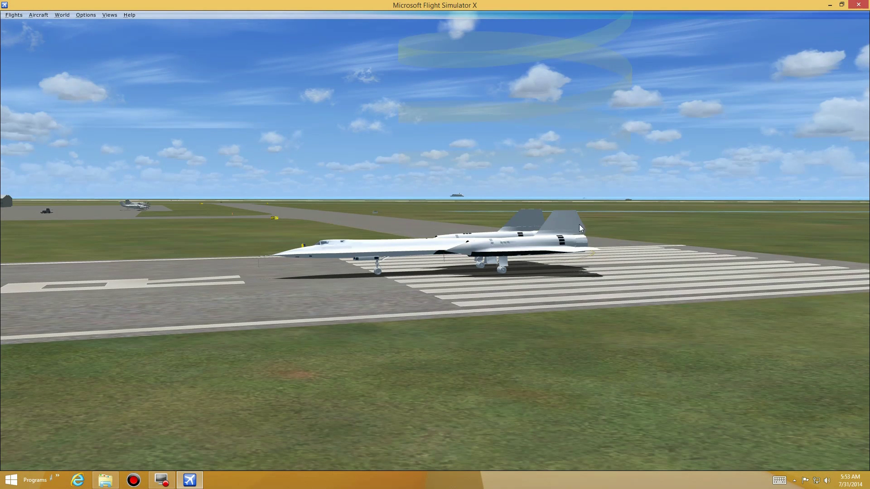
pyautogui.click(39, 15)
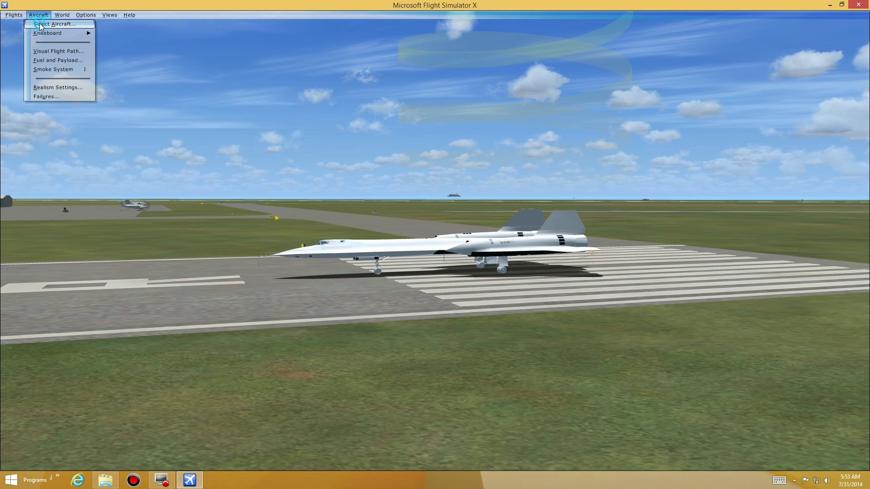
pyautogui.click(42, 24)
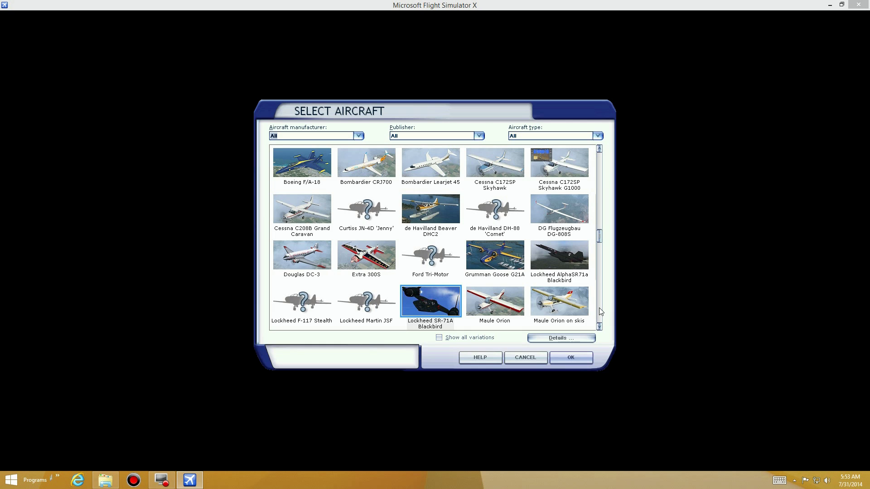
pyautogui.click(599, 328)
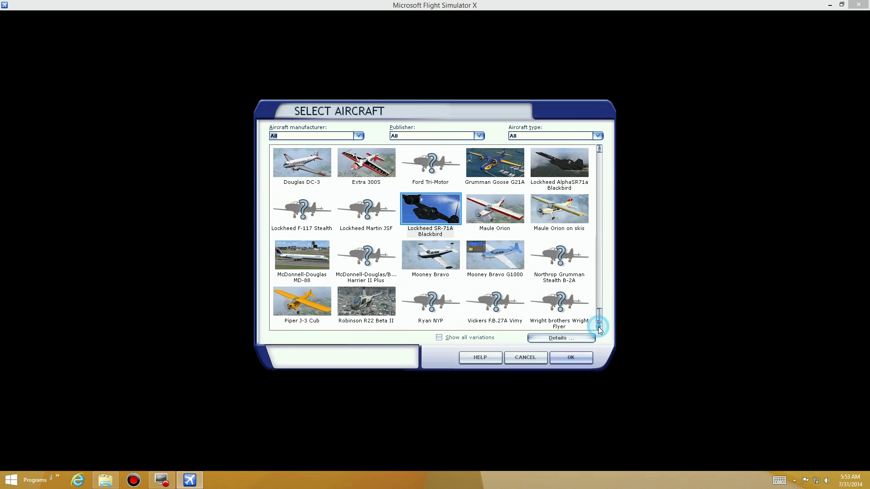
pyautogui.click(599, 327)
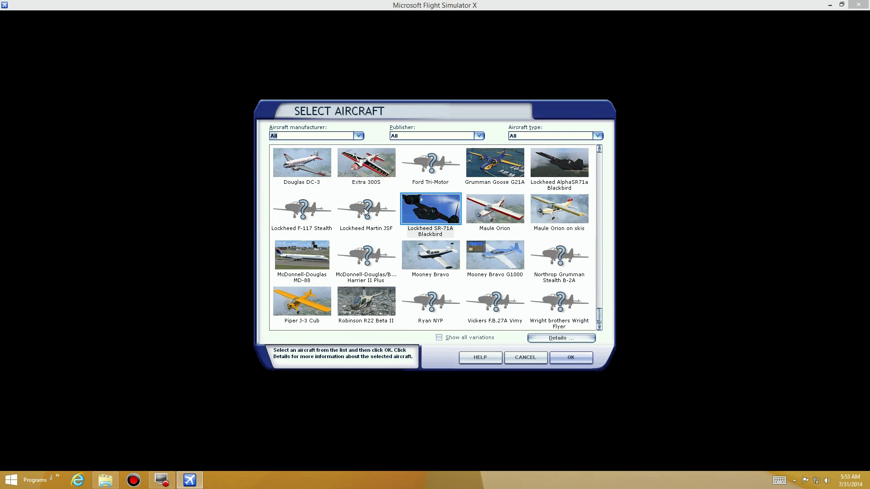
pyautogui.doubleClick(310, 213)
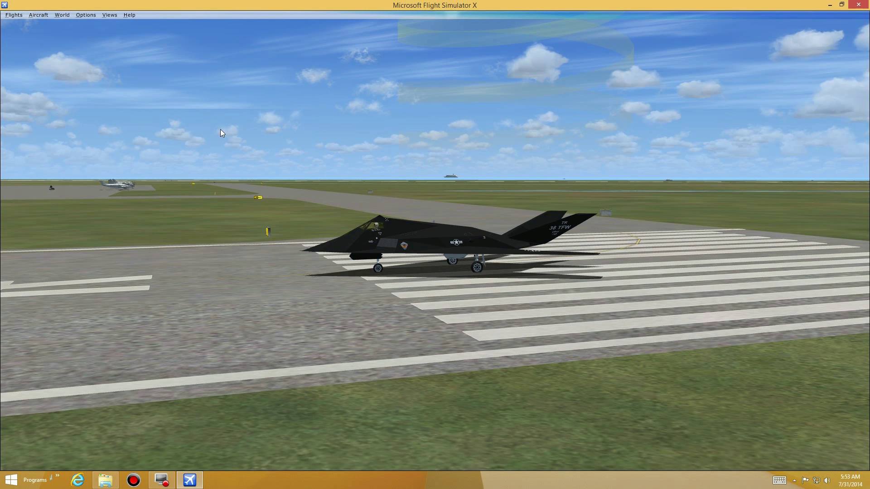
# Load the Lockheed Martin JSF and rotate the outside view around it to examine its surfaces
pyautogui.click(44, 17)
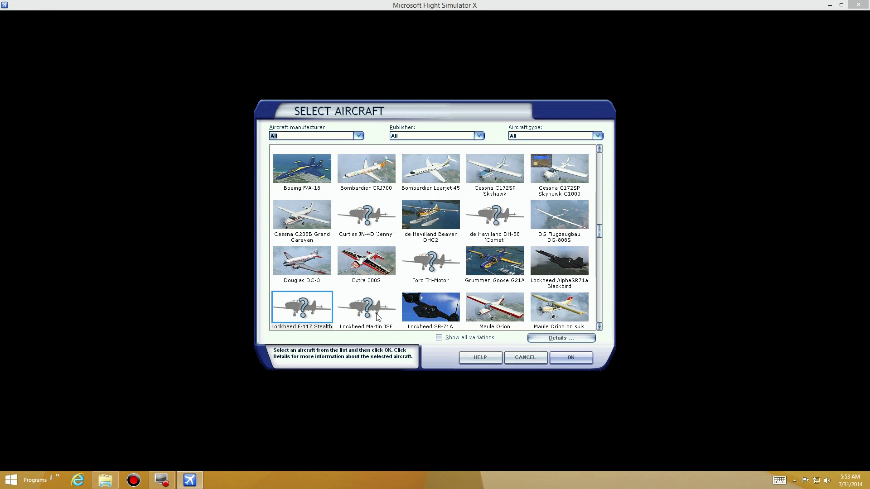
pyautogui.doubleClick(377, 317)
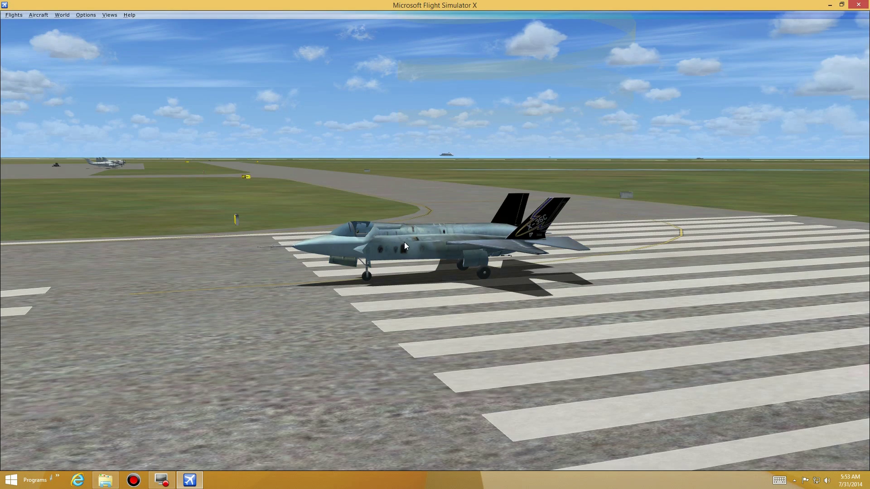
pyautogui.hotkey('ctrl', 'shift', 'Left')
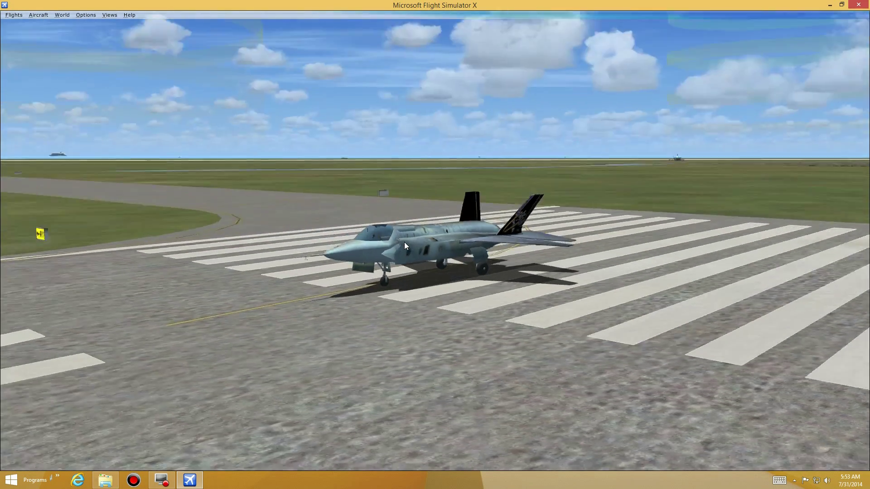
pyautogui.hotkey('ctrl', 'shift', 'Left')
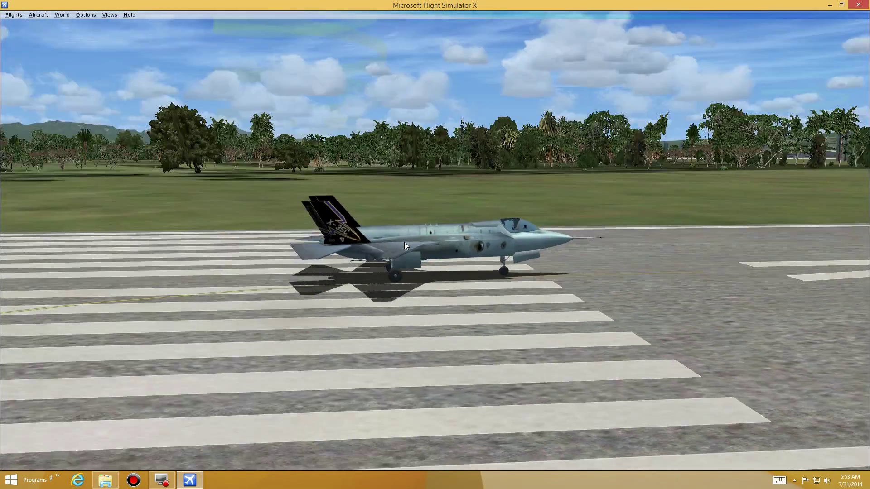
pyautogui.hotkey('ctrl', 'shift', 'Left')
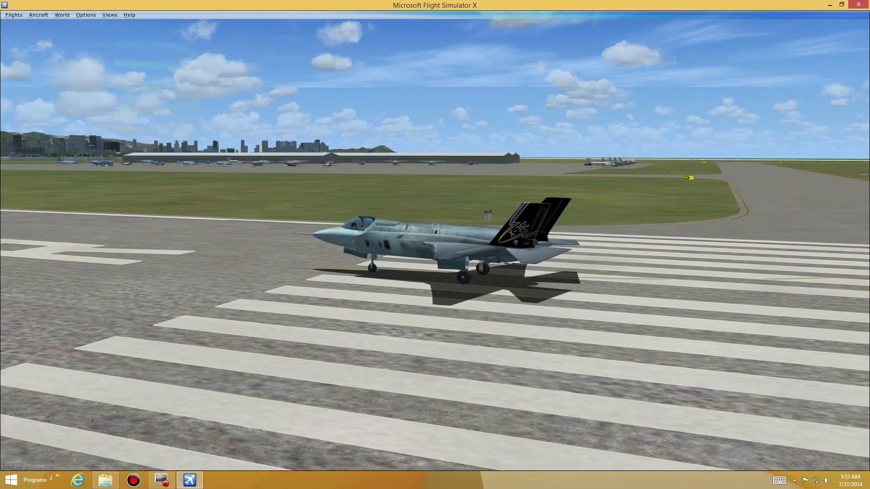
# Load the Vickers F.B.27A Vimy and the Wright brothers Wright Flyer one after the other to inspect them
pyautogui.click(39, 15)
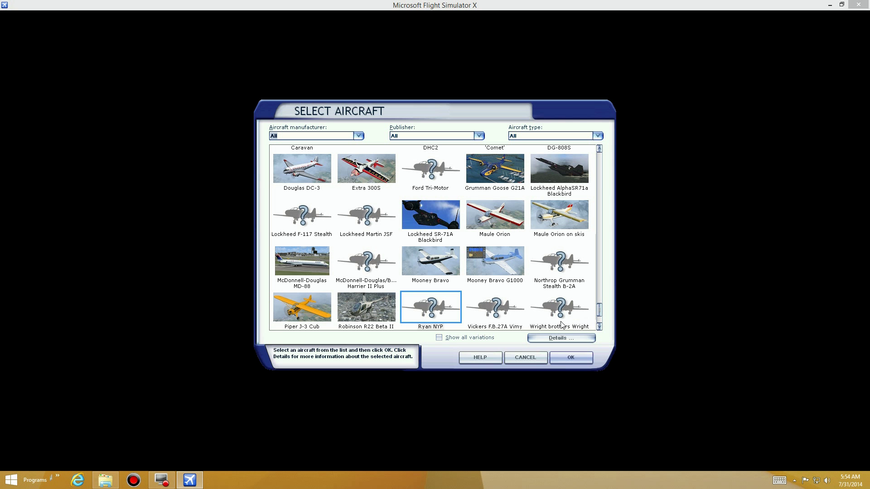
pyautogui.doubleClick(512, 317)
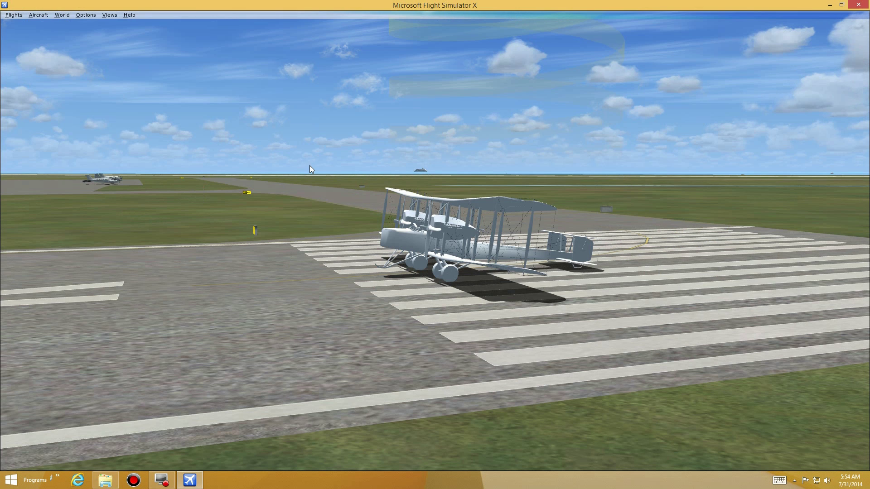
pyautogui.click(33, 15)
pyautogui.click(36, 24)
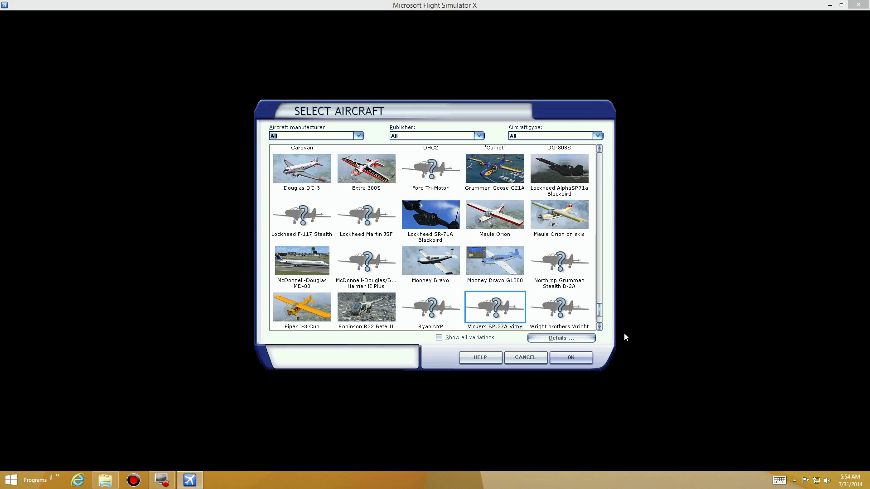
pyautogui.click(599, 326)
pyautogui.doubleClick(582, 316)
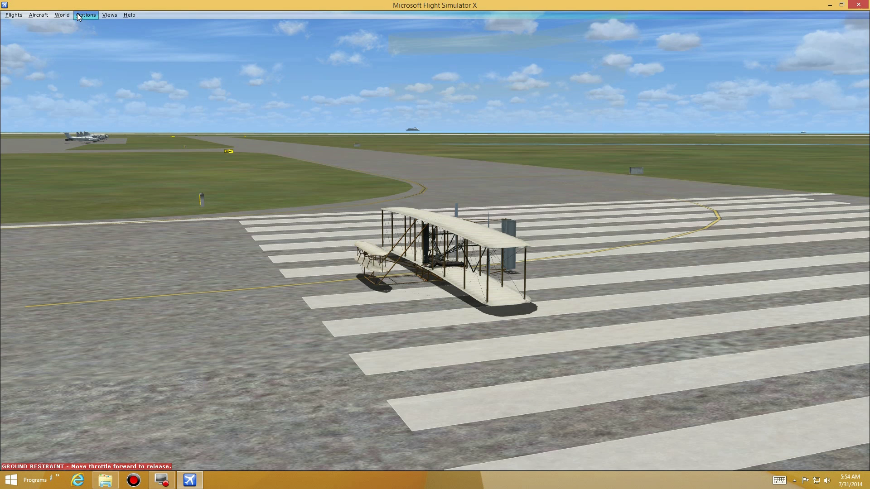
# Turn off Preview DirectX 10 in the graphics display settings and accept the change
pyautogui.click(91, 15)
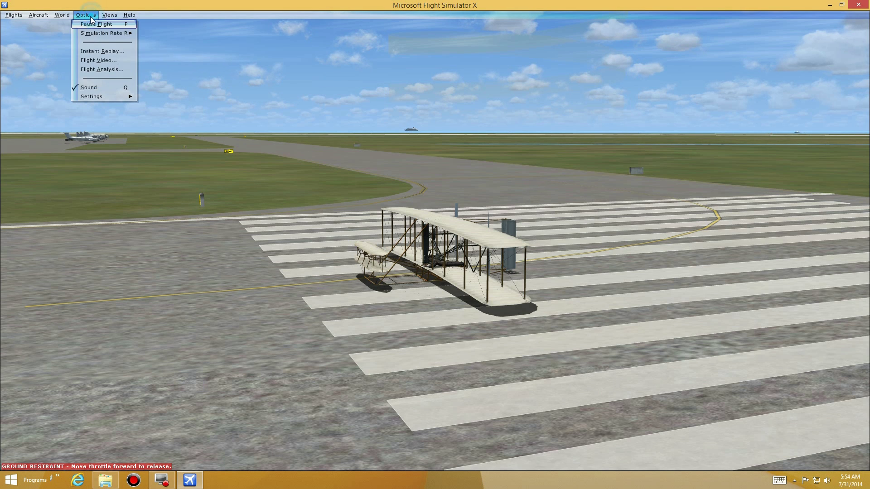
pyautogui.moveTo(96, 98)
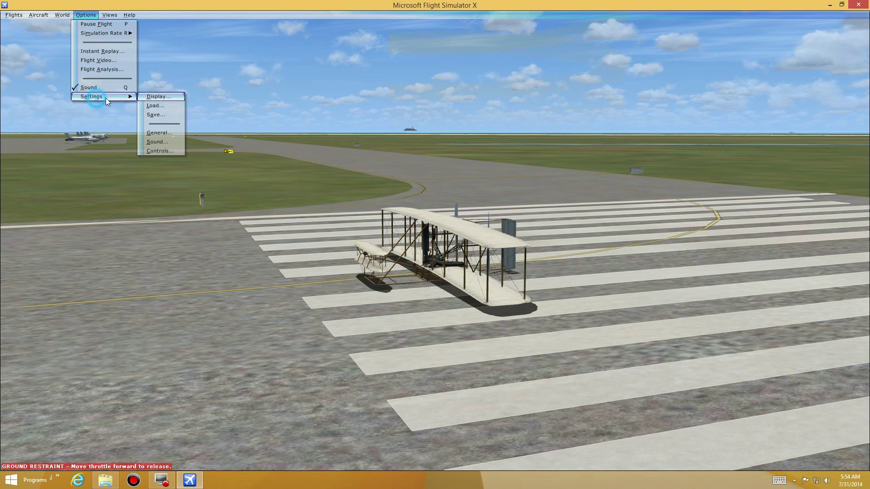
pyautogui.click(151, 98)
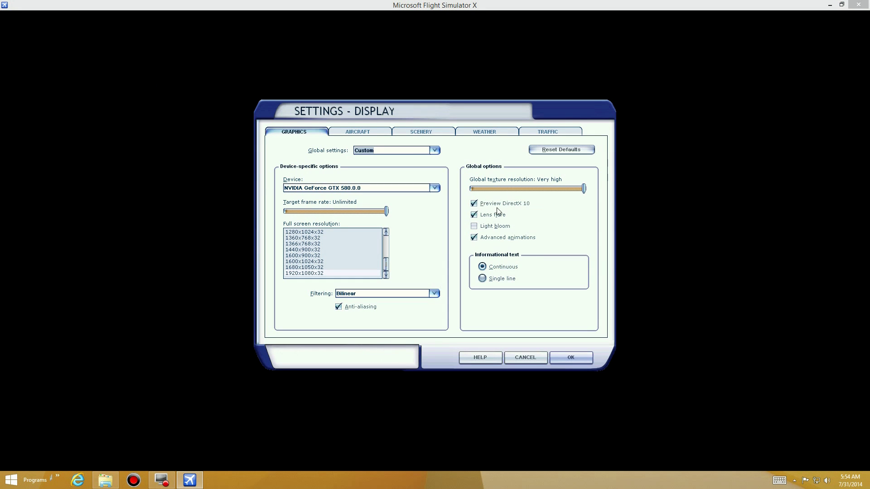
pyautogui.click(475, 204)
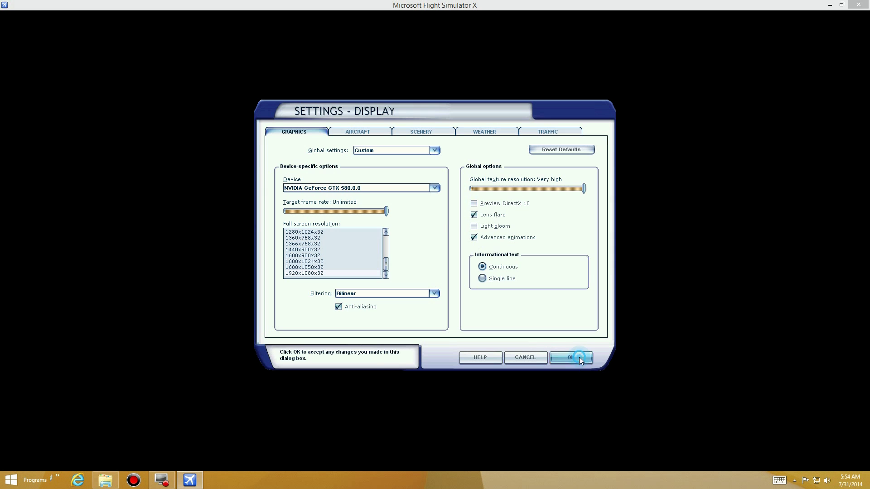
pyautogui.click(579, 357)
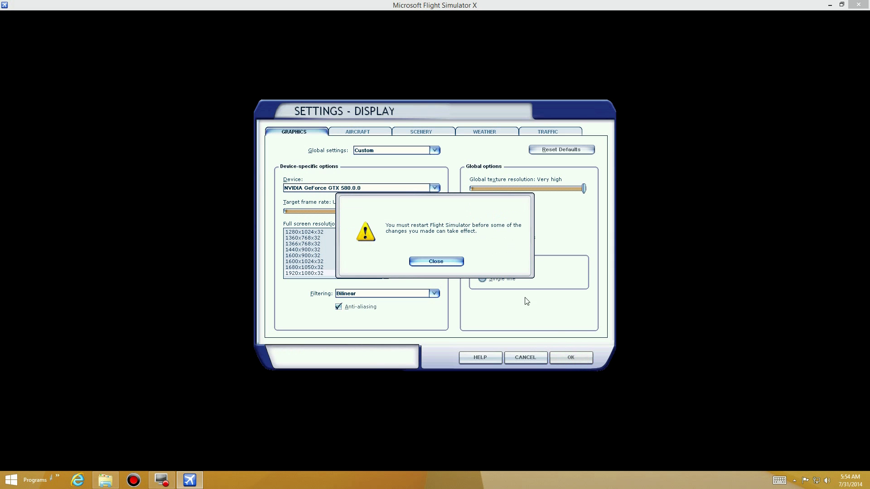
pyautogui.click(436, 262)
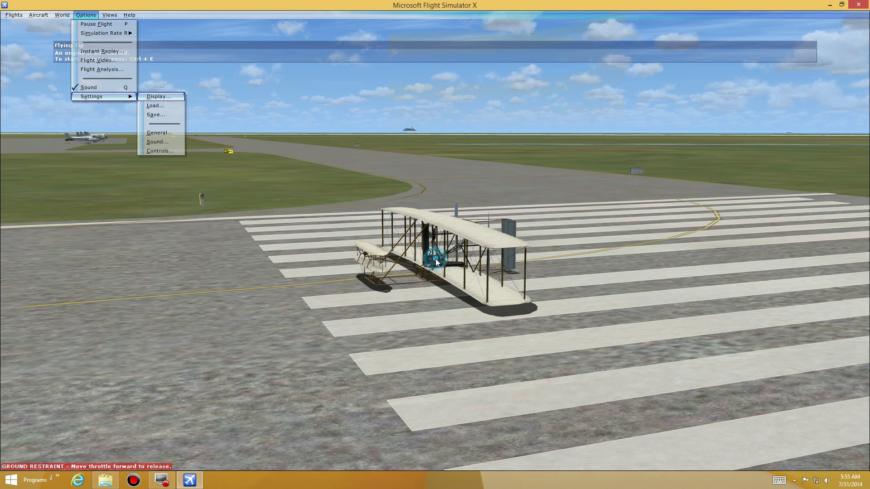
# Exit Microsoft Flight Simulator X and start it again to apply the display change
pyautogui.click(859, 5)
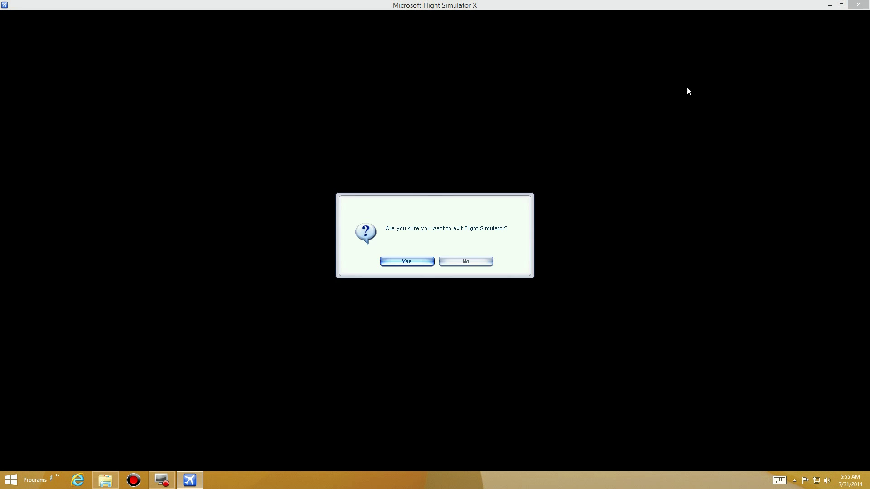
pyautogui.click(417, 261)
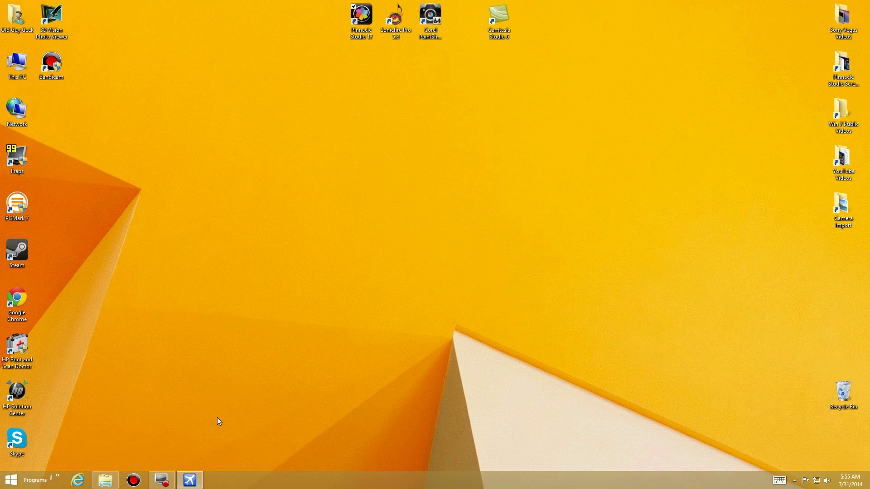
pyautogui.press('super')
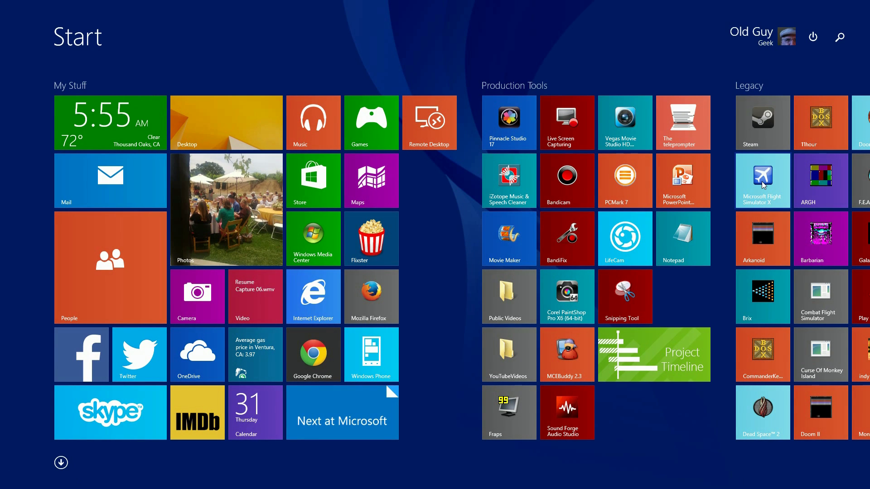
pyautogui.click(763, 182)
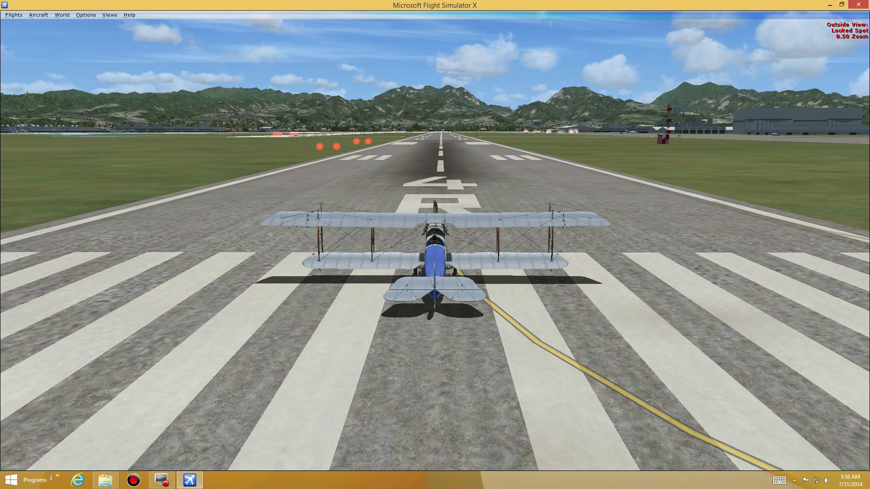
# View the Curtiss JN-4D 'Jenny' from the side and switch the aircraft to the de Havilland DH-88 'Comet'
pyautogui.hotkey('ctrl', 'shift', 'Right')
pyautogui.hotkey('ctrl', 'shift', 'Right')
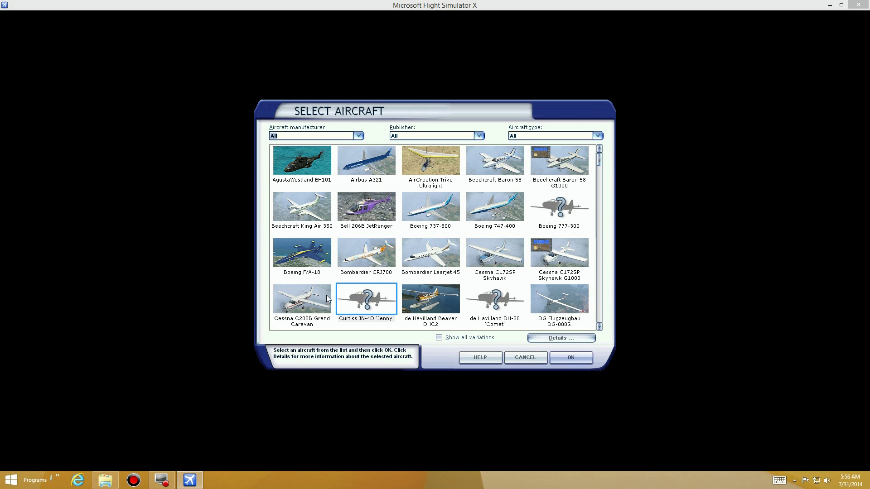
pyautogui.click(485, 303)
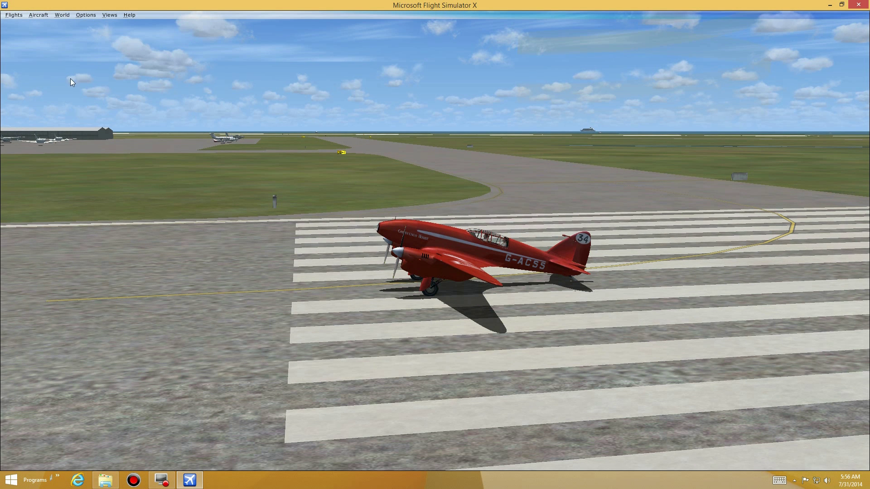
# Switch the aircraft from the de Havilland DH-88 'Comet' to the Ford Tri-Motor
pyautogui.click(37, 15)
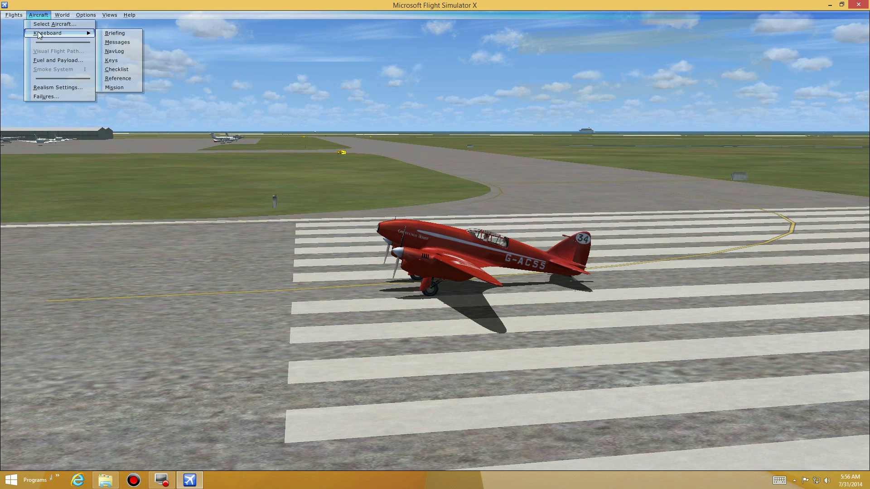
pyautogui.click(38, 21)
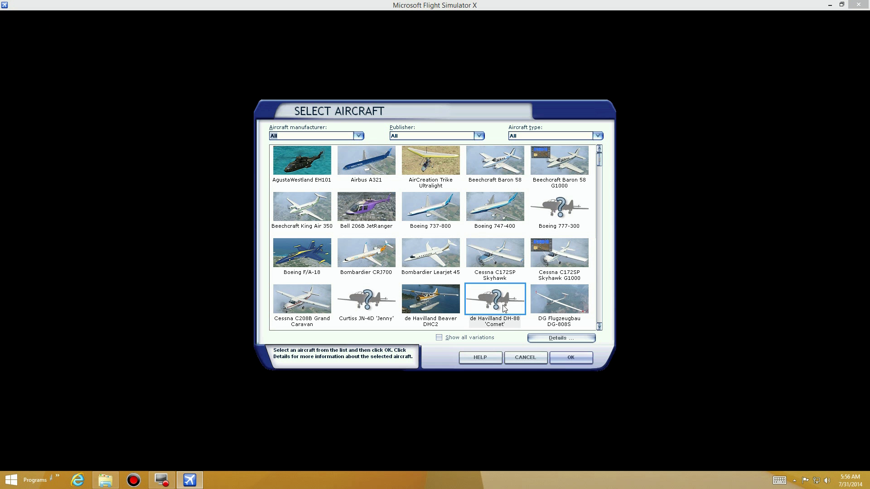
pyautogui.click(599, 327)
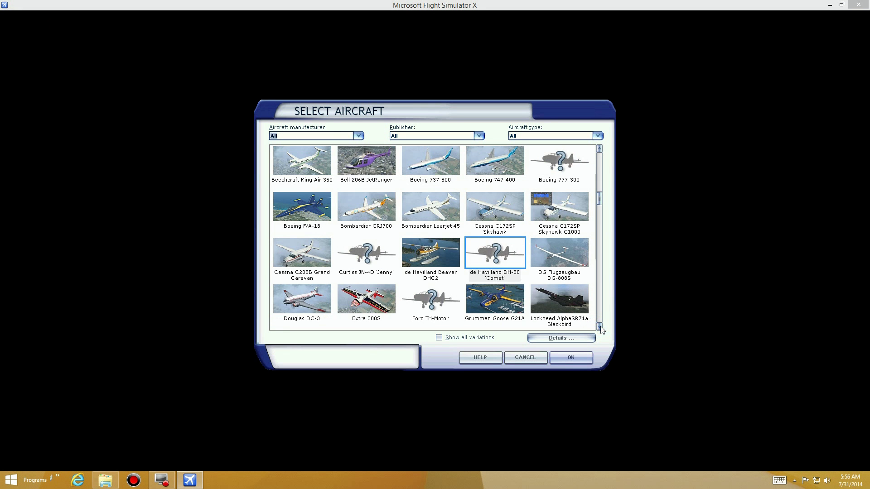
pyautogui.click(599, 326)
pyautogui.doubleClick(437, 260)
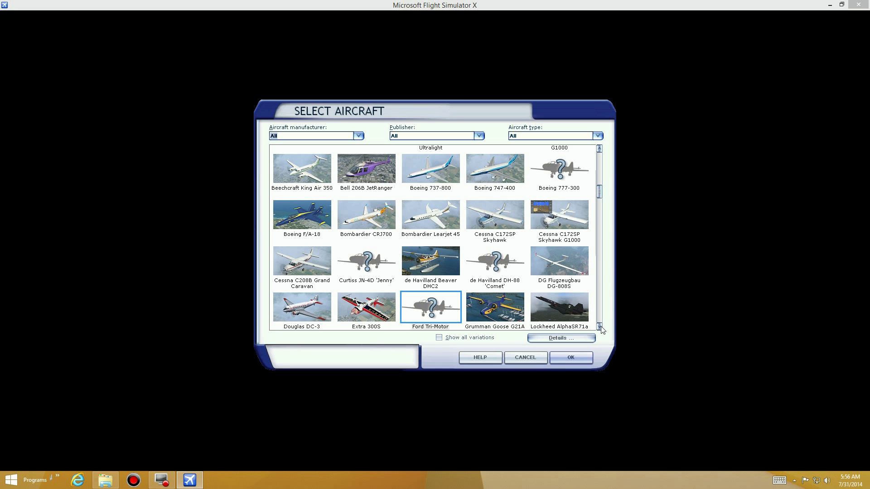
# Load the Lockheed F-117 Stealth and the Lockheed Martin JSF one after the other to inspect their textures
pyautogui.click(599, 326)
pyautogui.click(600, 327)
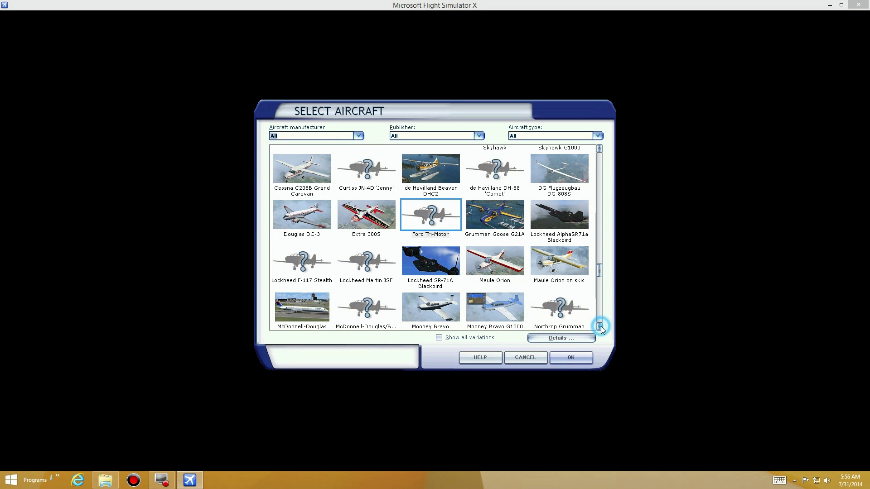
pyautogui.doubleClick(295, 260)
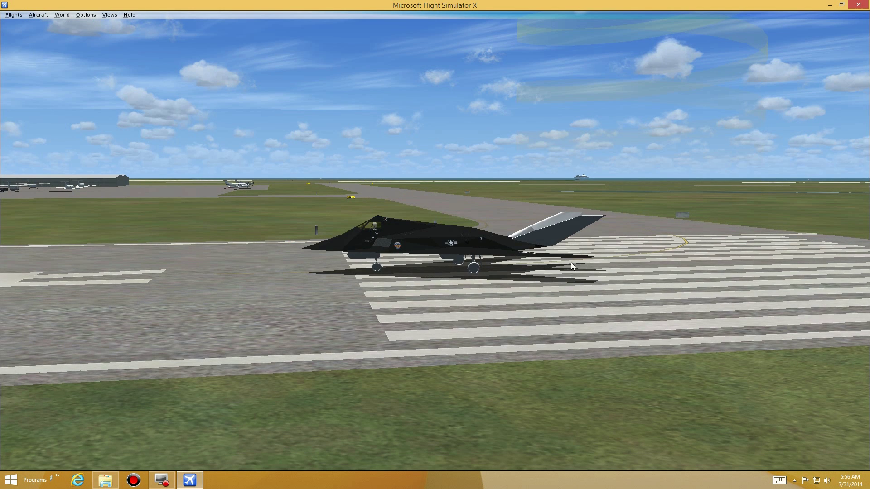
pyautogui.click(39, 15)
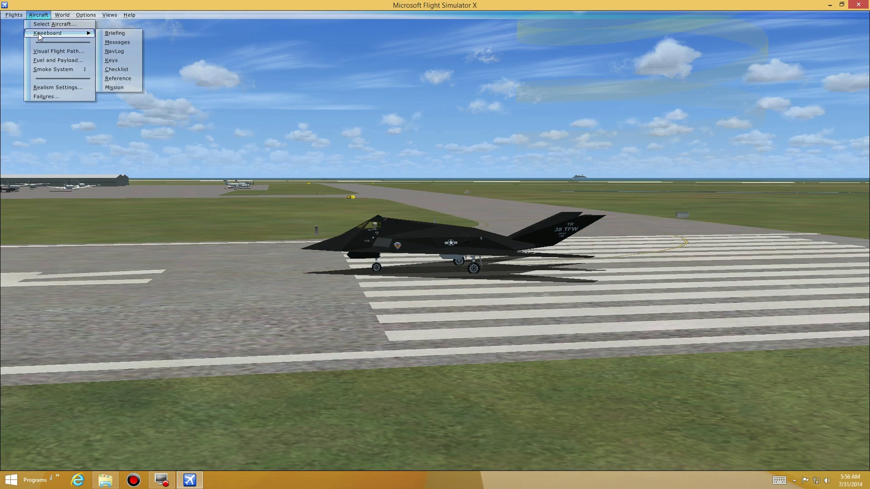
pyautogui.click(43, 25)
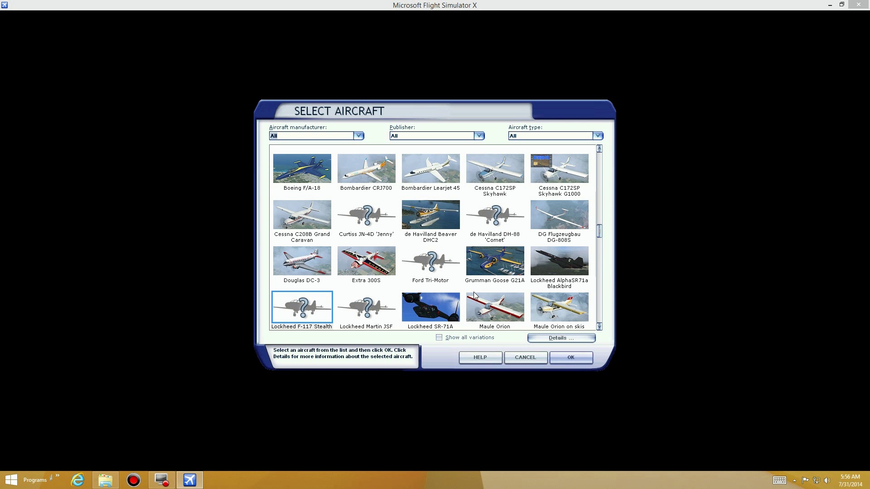
pyautogui.doubleClick(380, 308)
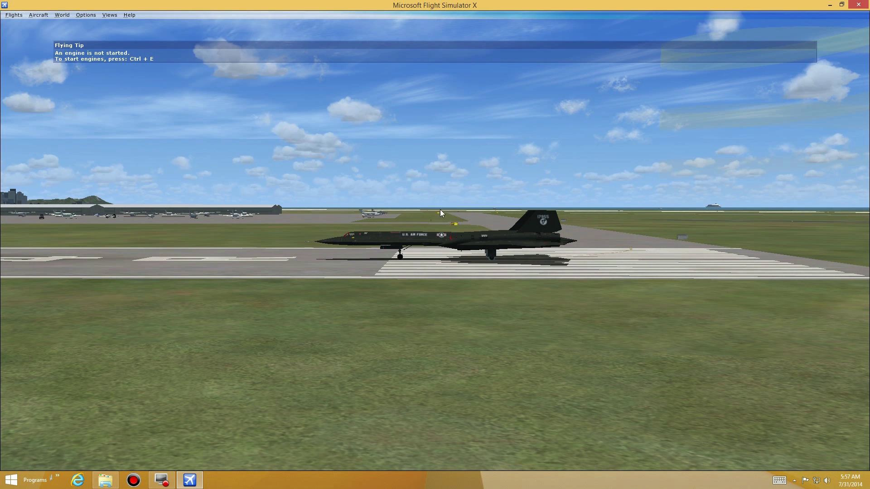
# Switch the aircraft from the Lockheed AlphaSR71a Blackbird to the Lockheed SR-71A Blackbird
pyautogui.click(39, 15)
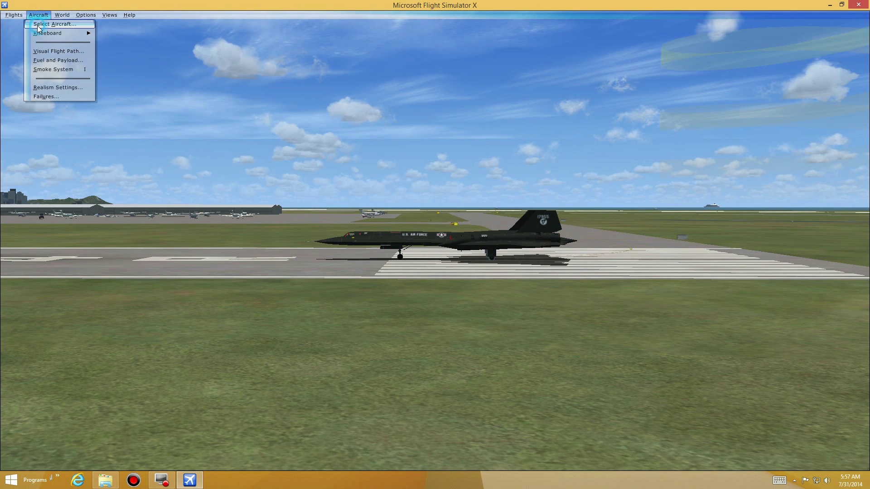
pyautogui.click(39, 27)
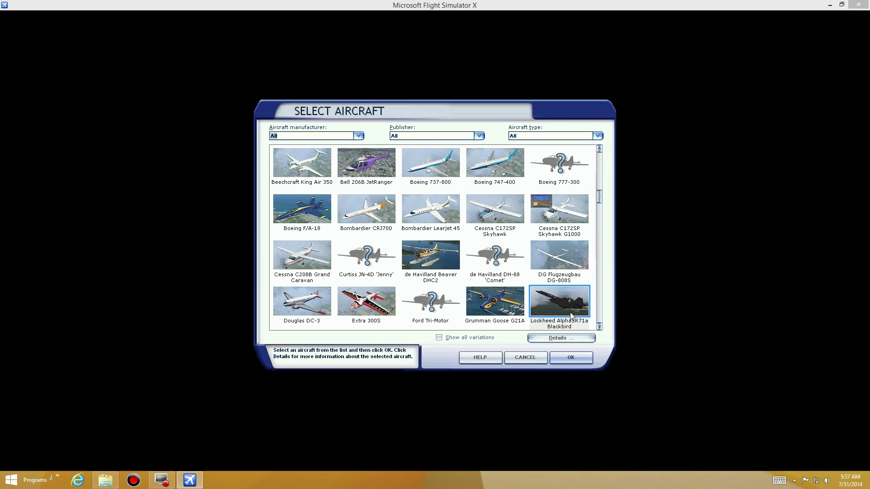
pyautogui.scroll(-2, 594, 327)
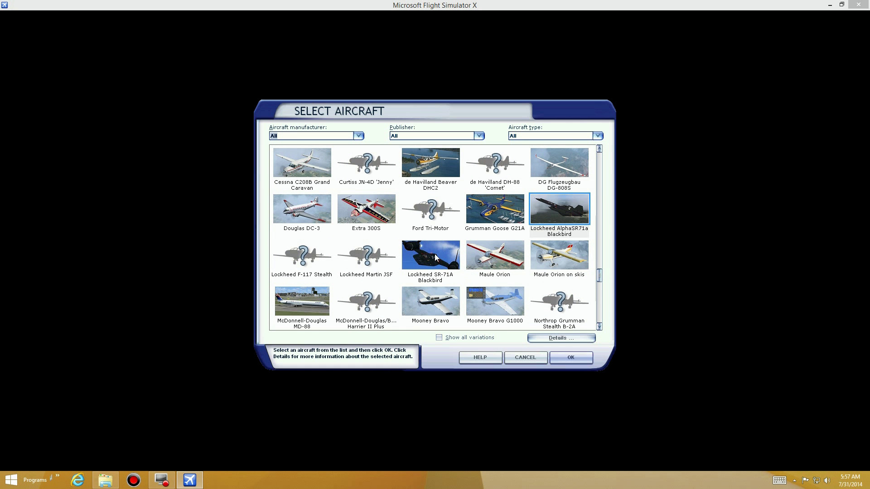
pyautogui.doubleClick(434, 257)
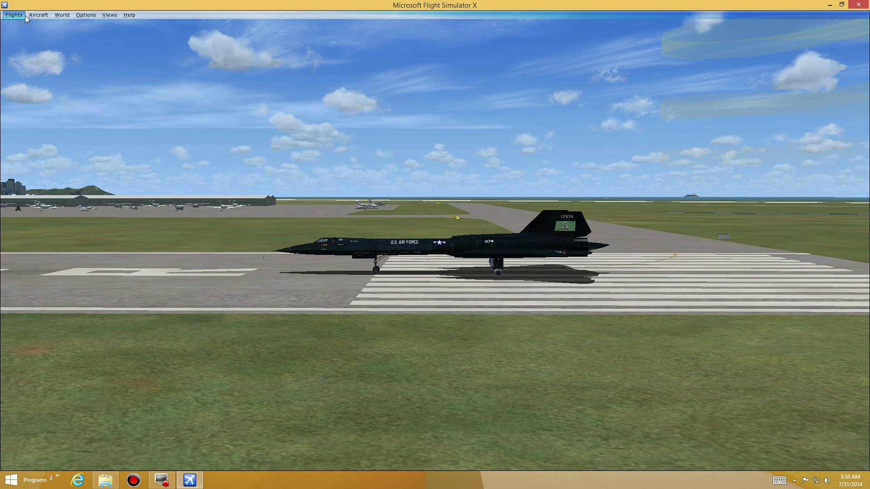
# Load the Northrop Grumman Stealth B-2A and the Vickers F.B.27A Vimy one after the other
pyautogui.click(36, 15)
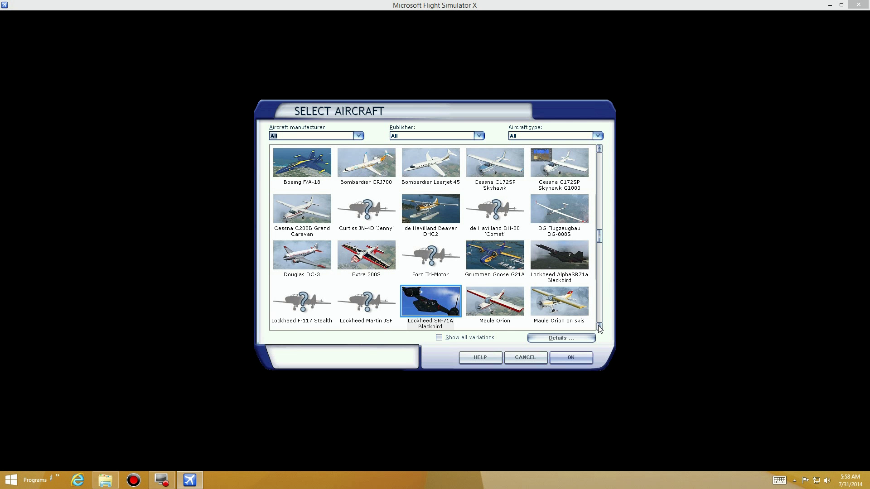
pyautogui.click(599, 327)
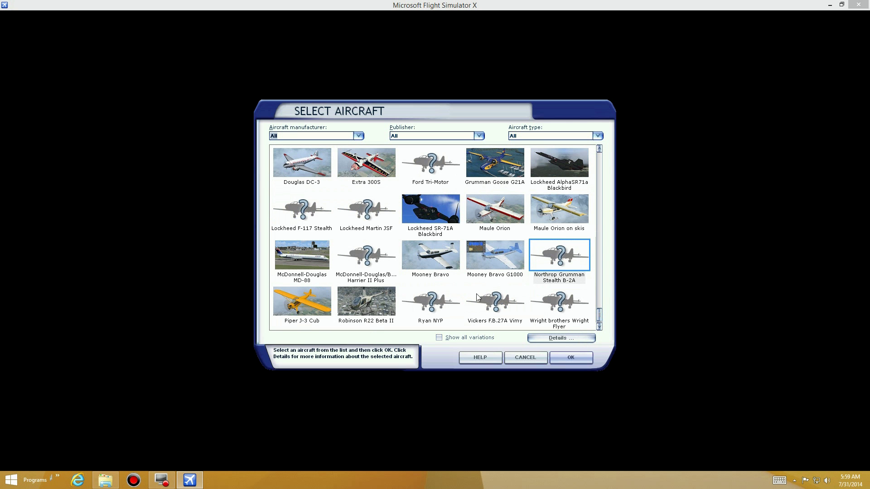
pyautogui.press('Return')
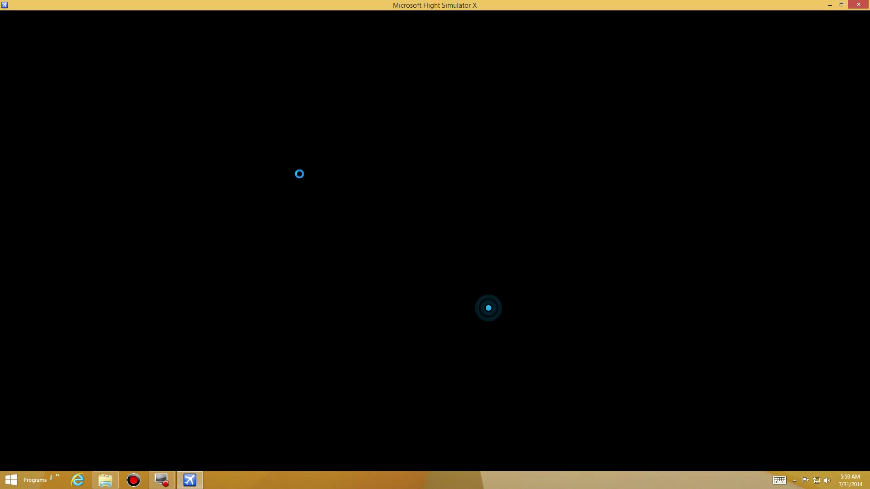
# Switch the aircraft to the Wright brothers Wright Flyer and inspect it on the runway
pyautogui.click(45, 15)
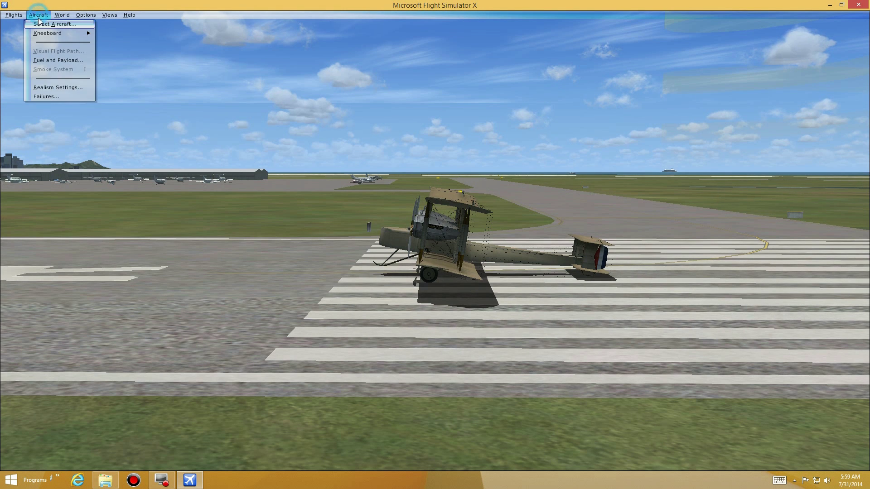
pyautogui.click(44, 25)
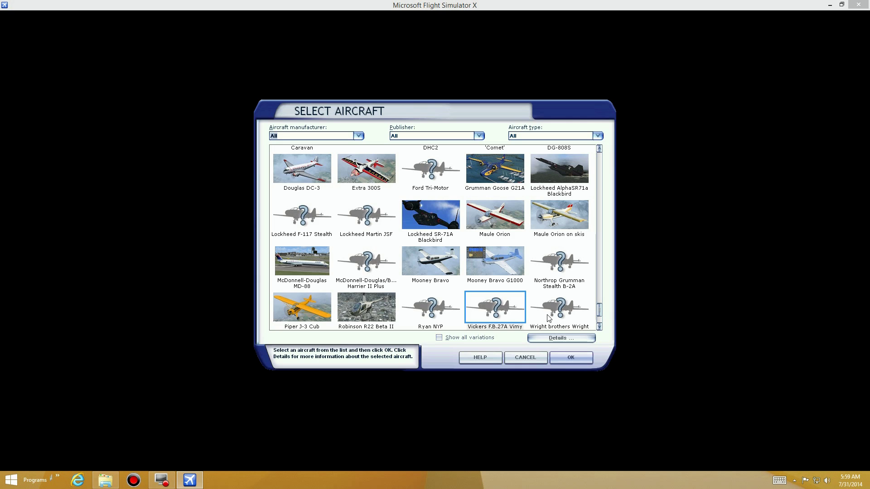
pyautogui.doubleClick(559, 314)
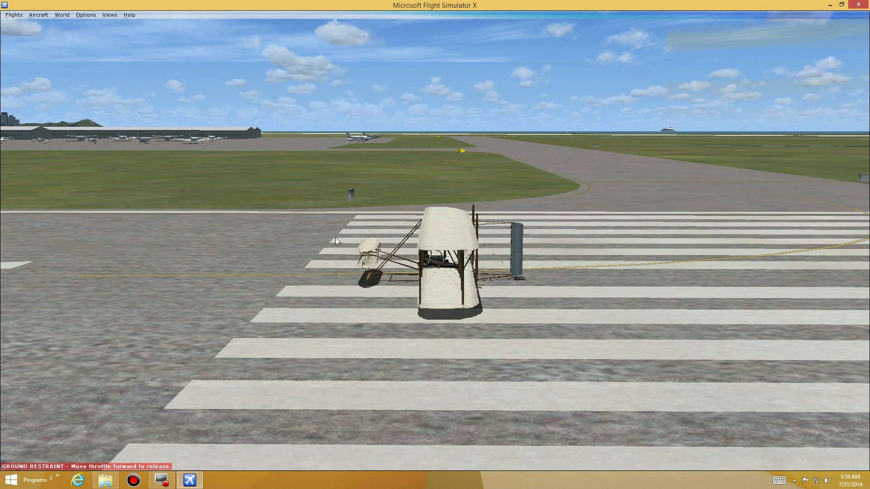
pyautogui.click(39, 15)
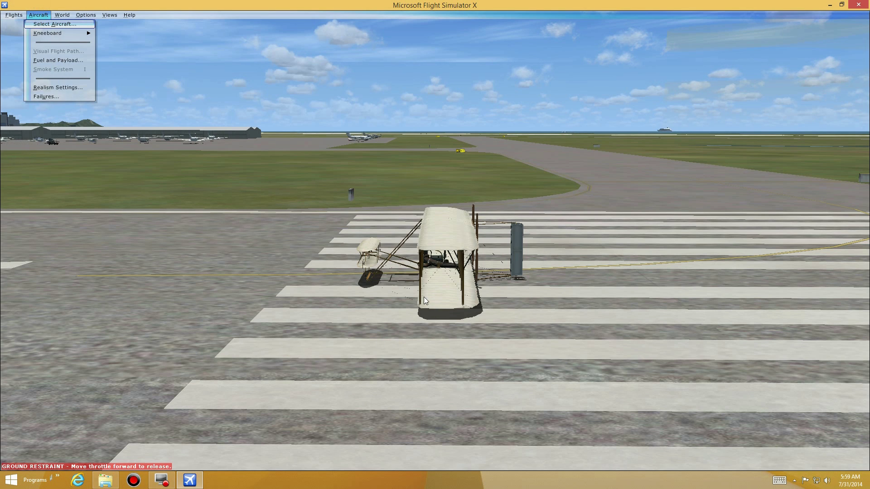
pyautogui.click(518, 192)
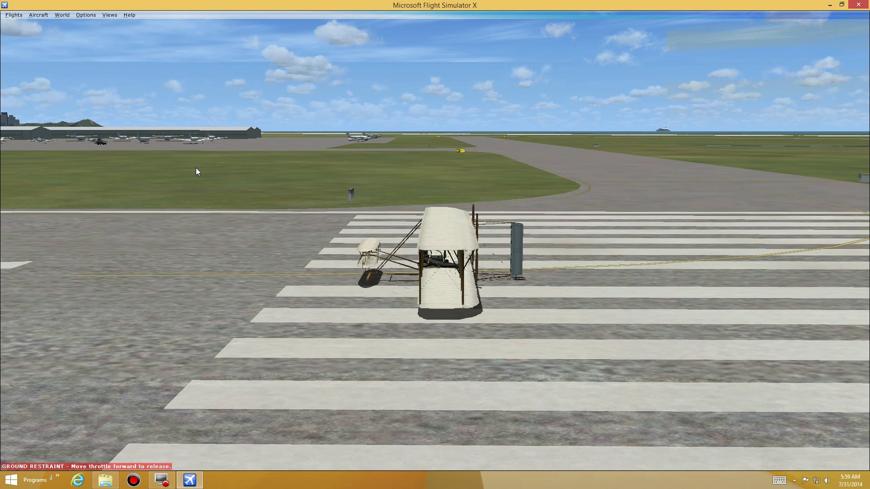
# Load the Lockheed AlphaSR71a Blackbird from the aircraft selection
pyautogui.click(40, 16)
pyautogui.click(40, 24)
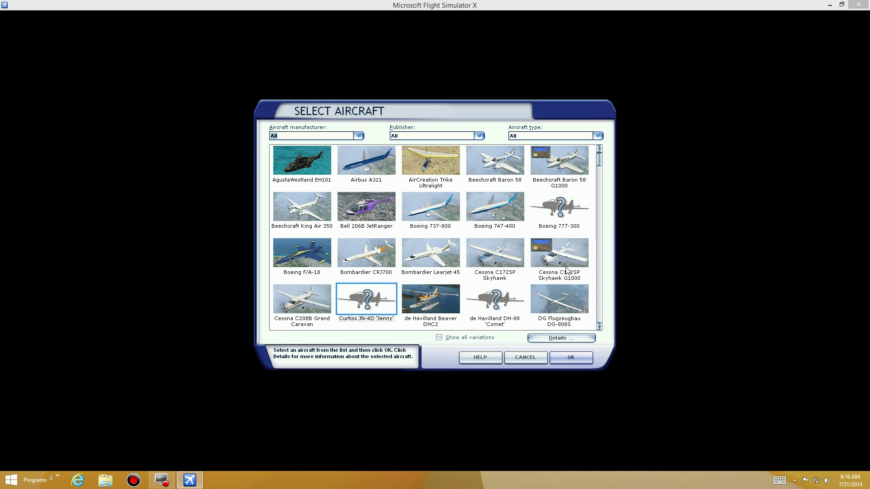
pyautogui.click(599, 306)
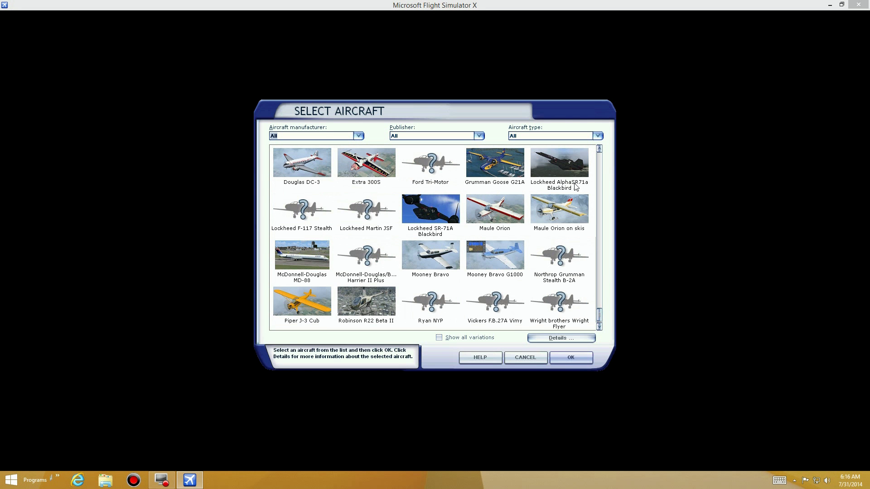
pyautogui.doubleClick(569, 170)
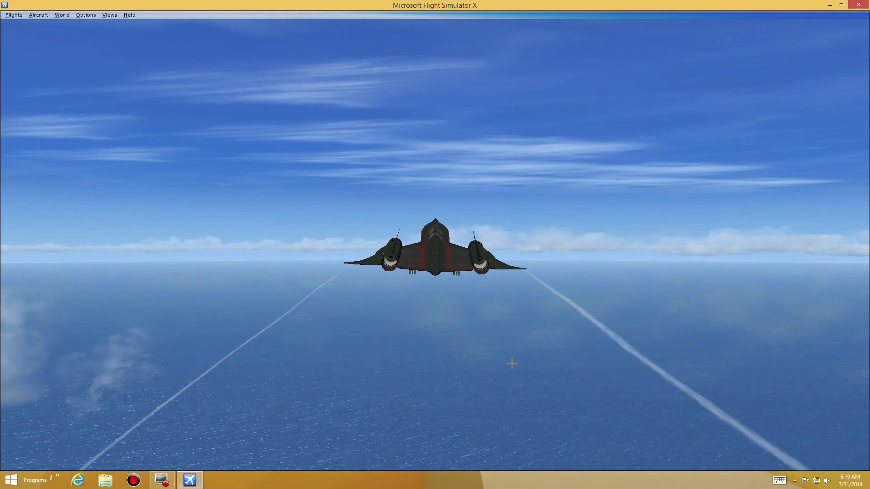
# Turn off Mouse Yoke while the Blackbird is flying over the sea
pyautogui.rightClick(465, 315)
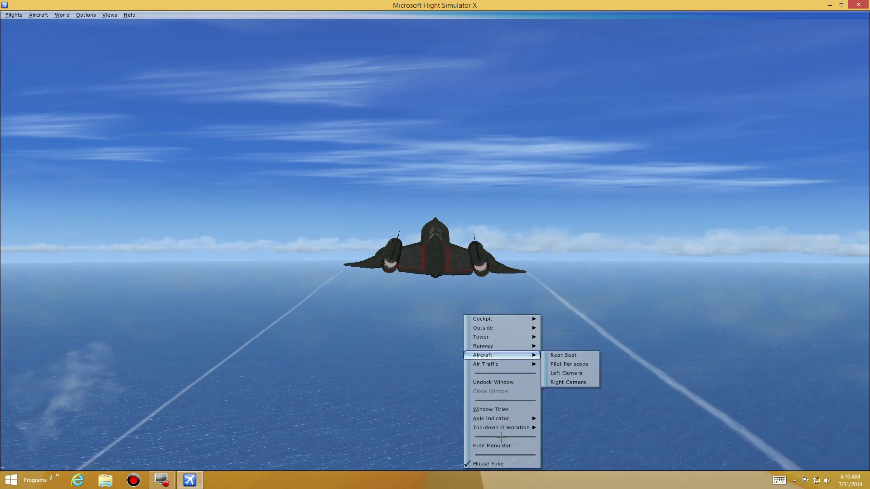
pyautogui.click(421, 364)
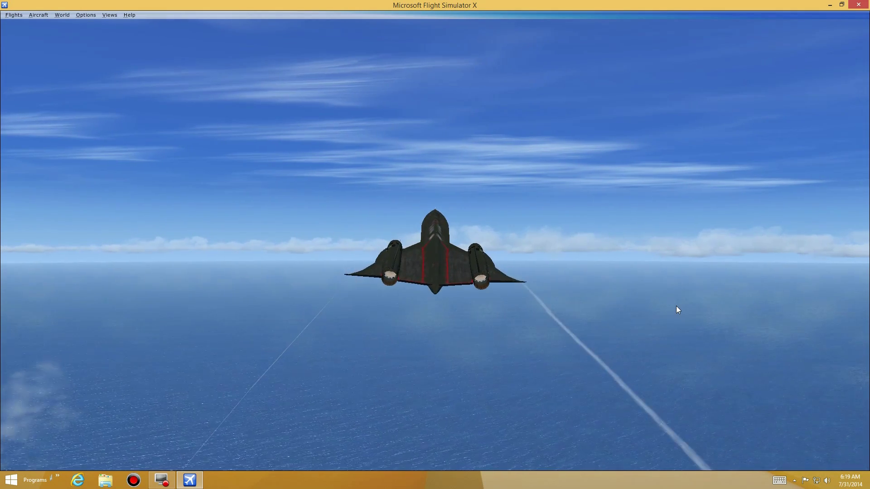